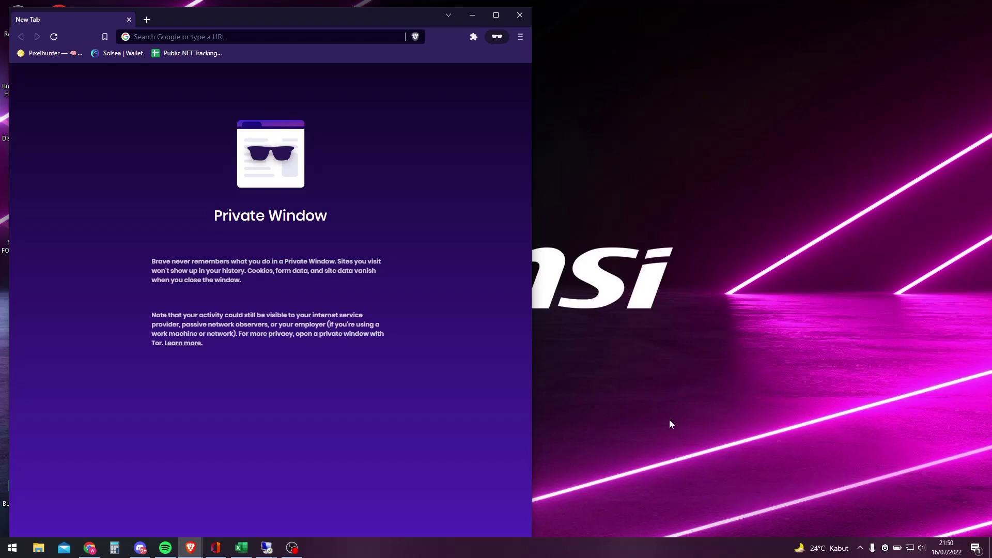
Launch Task Manager on its CPU Performance page and position it beside the browser
right_click(631, 553)
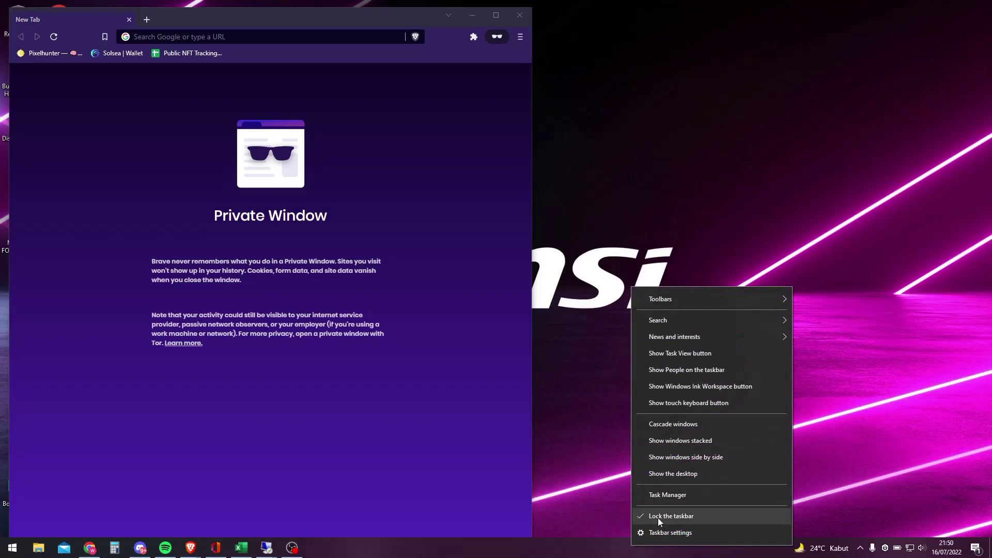
left_click(667, 496)
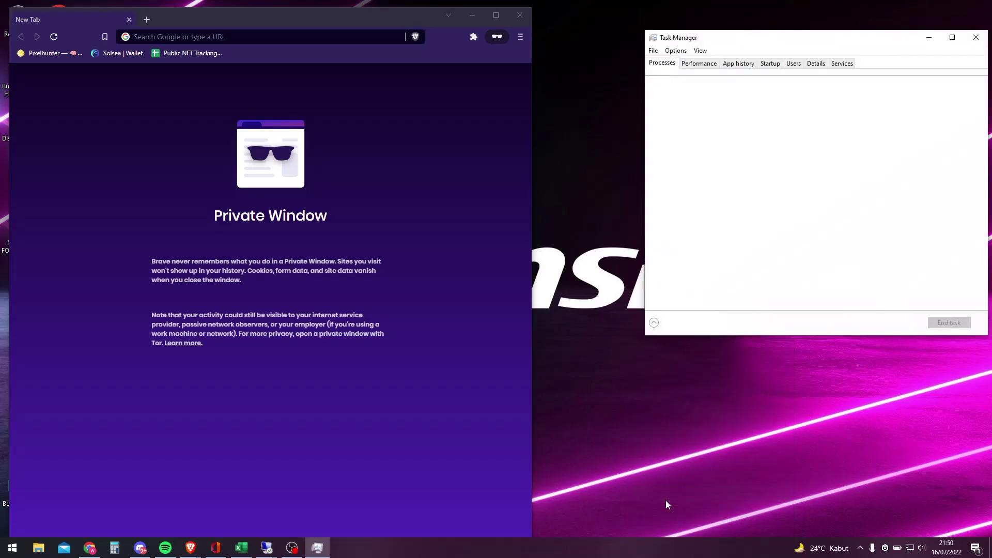
left_click_drag(765, 40, 725, 41)
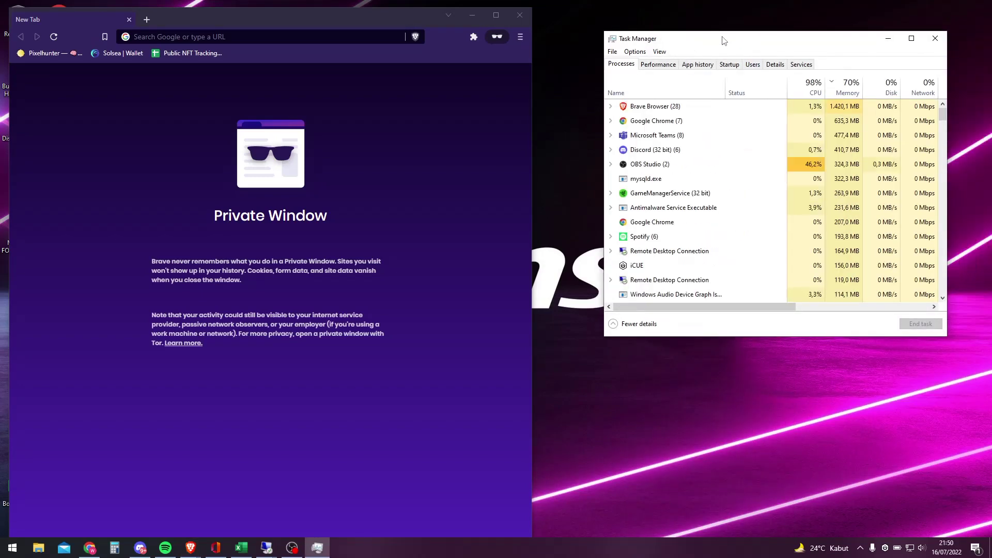
left_click(651, 67)
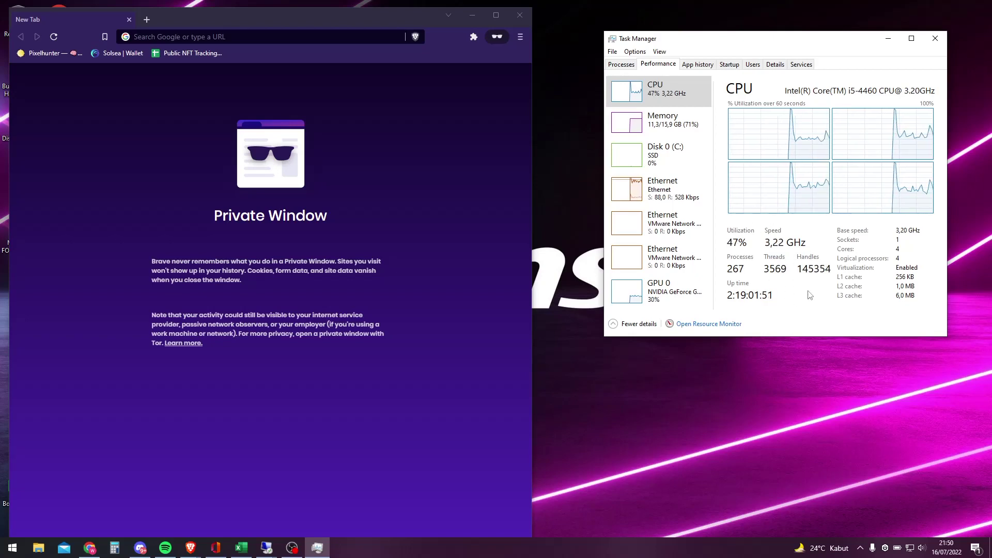
left_click_drag(807, 44, 837, 45)
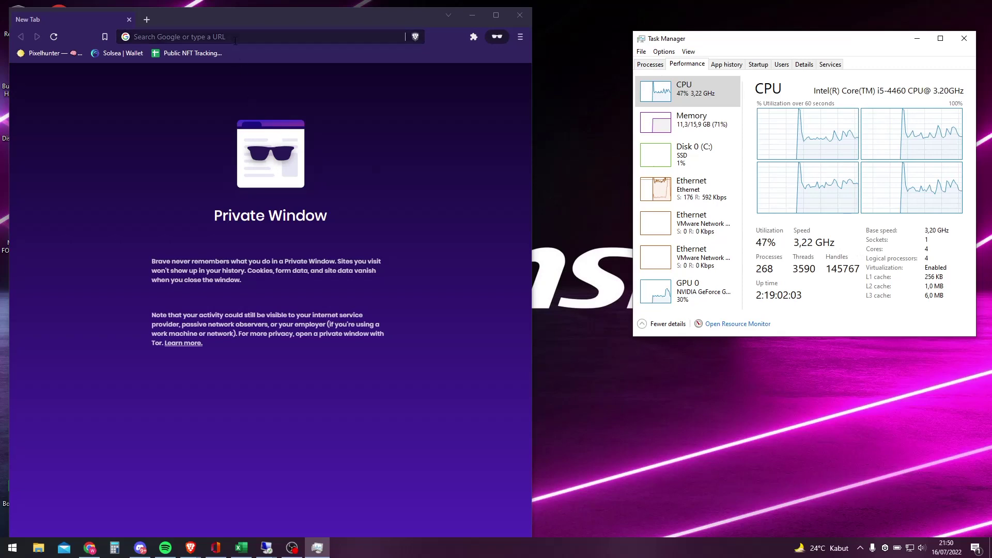
Go to google.com, decline the sign-in prompt with Tidak, and search for 'cpu temp'
left_click(241, 62)
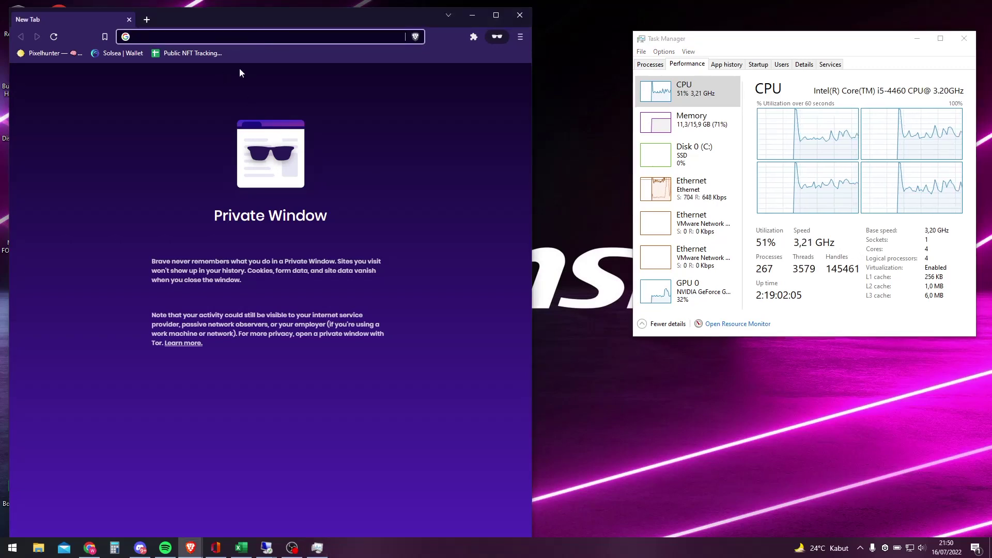
type("google")
key("Return")
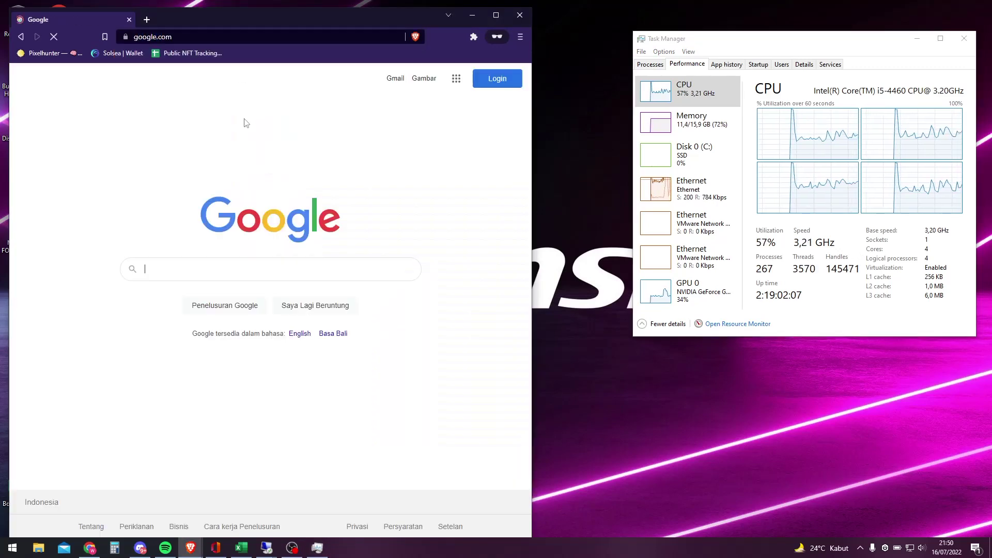
left_click(437, 174)
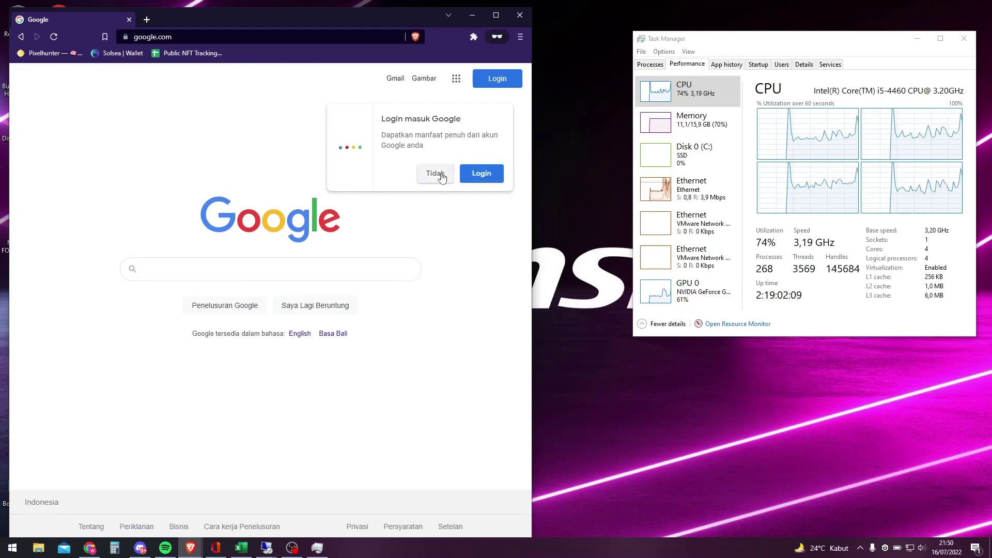
type("cp")
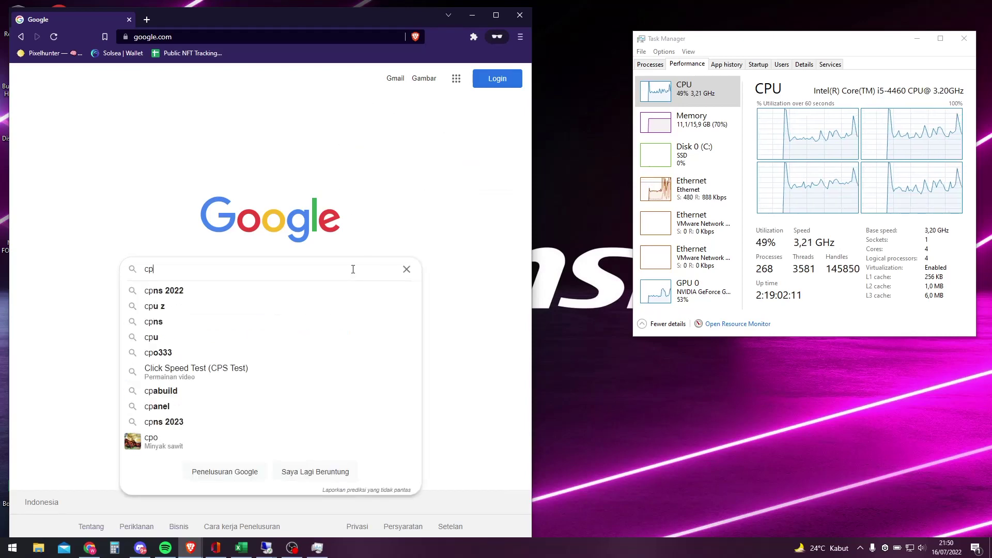
type("u temp")
key("Return")
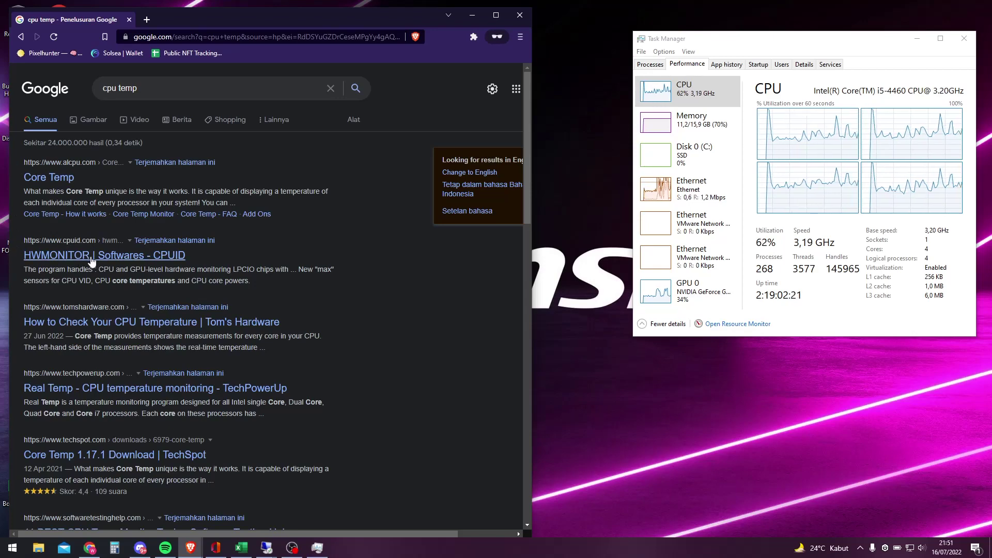
Save Core-Temp-setup.exe from the Core Temp site to Downloads and run it
left_click(46, 180)
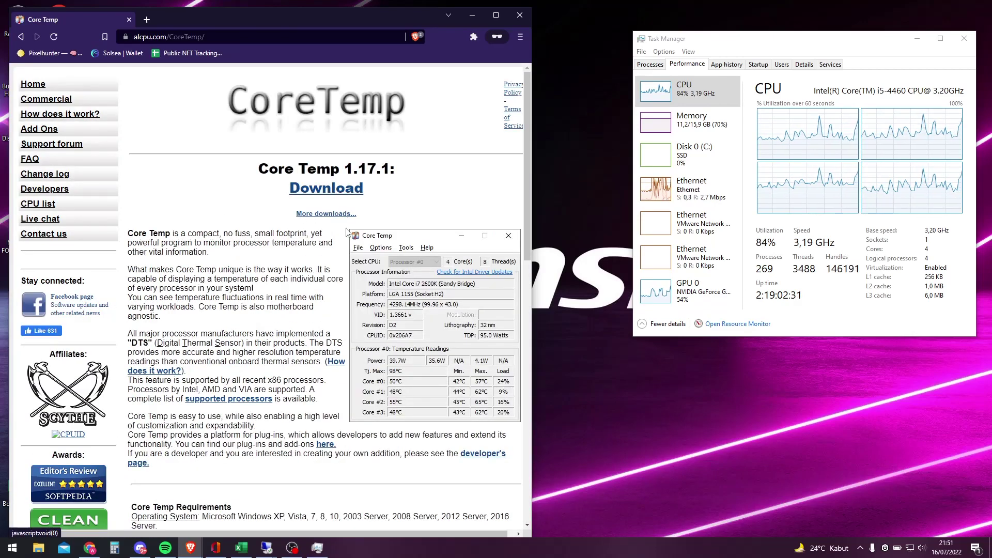
left_click(376, 309)
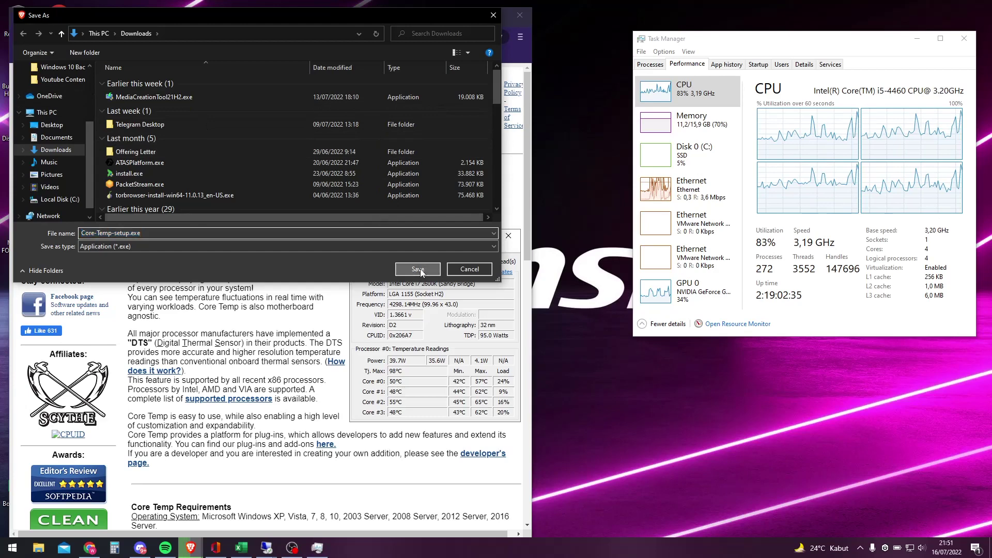
left_click(417, 269)
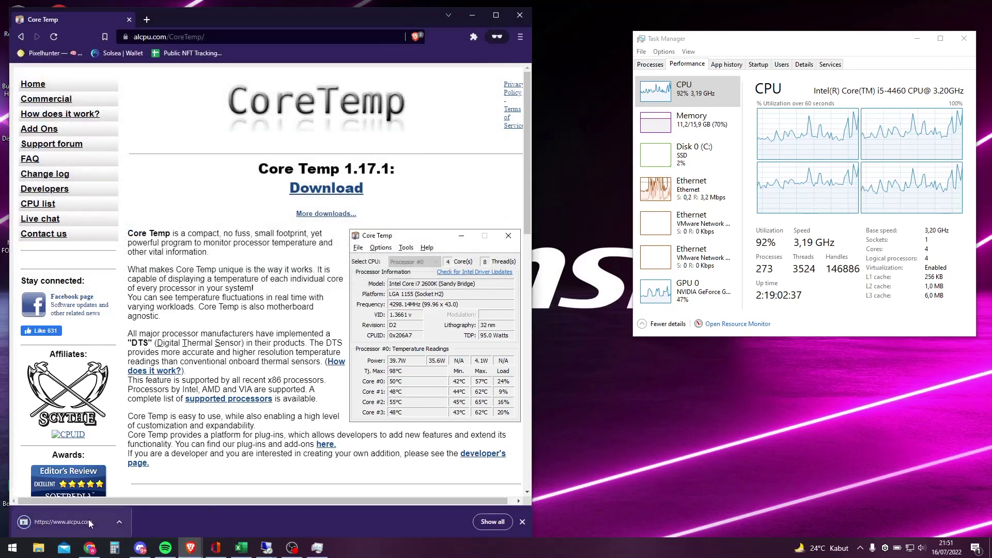
left_click(89, 519)
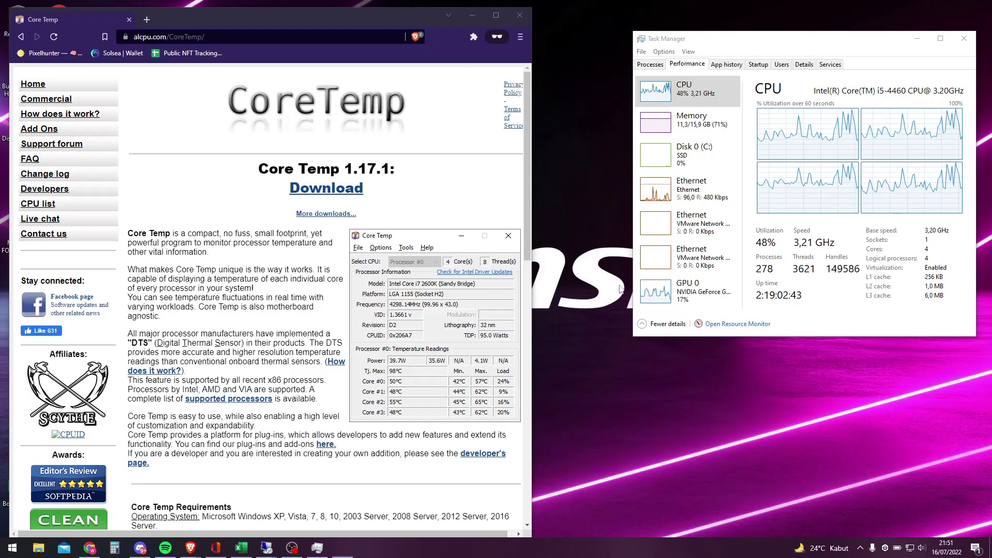
Accept the license, keep the default location, and untick Goodgame Empire and language packs
left_click(558, 359)
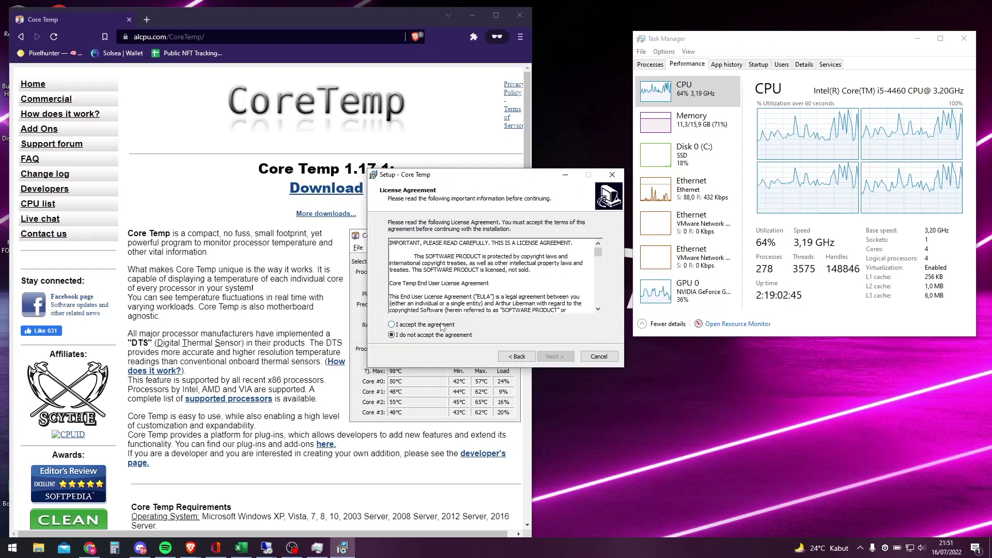
left_click(392, 324)
left_click(555, 357)
left_click(558, 357)
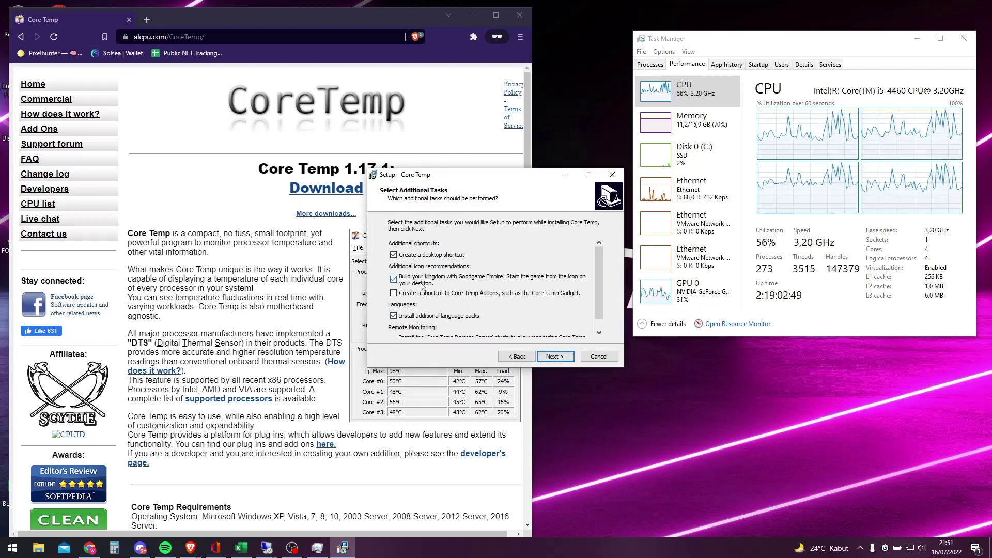
left_click(394, 280)
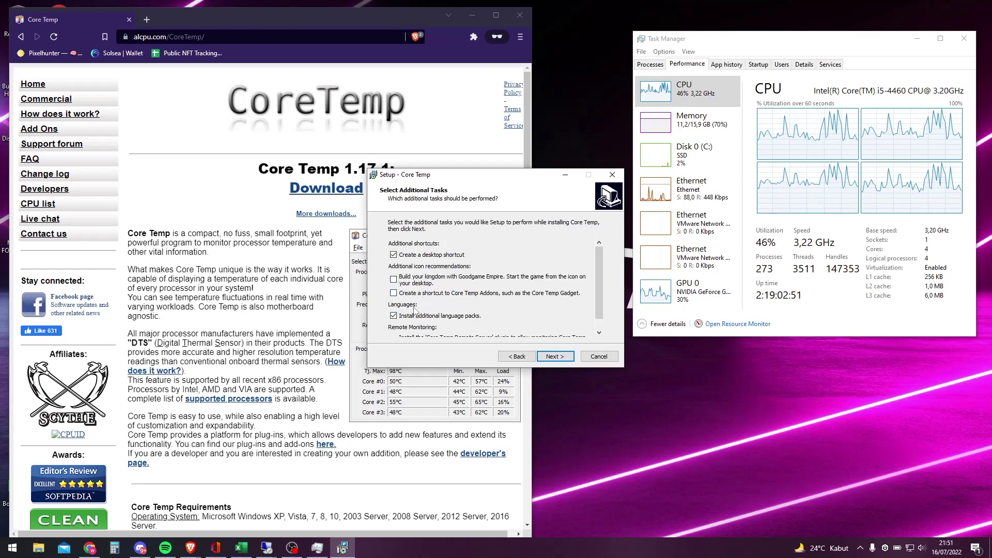
scroll(428, 306, "down", 1)
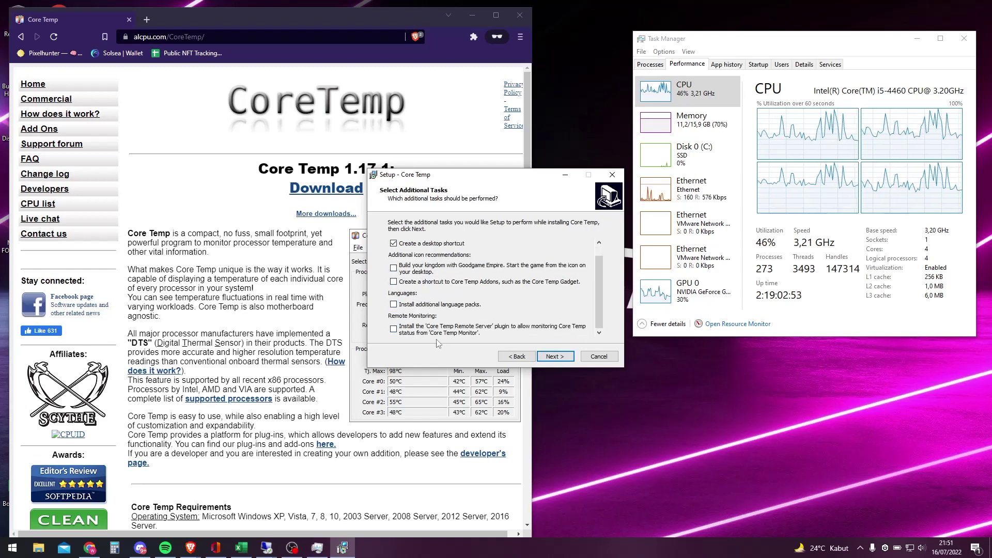
scroll(468, 338, "up", 1)
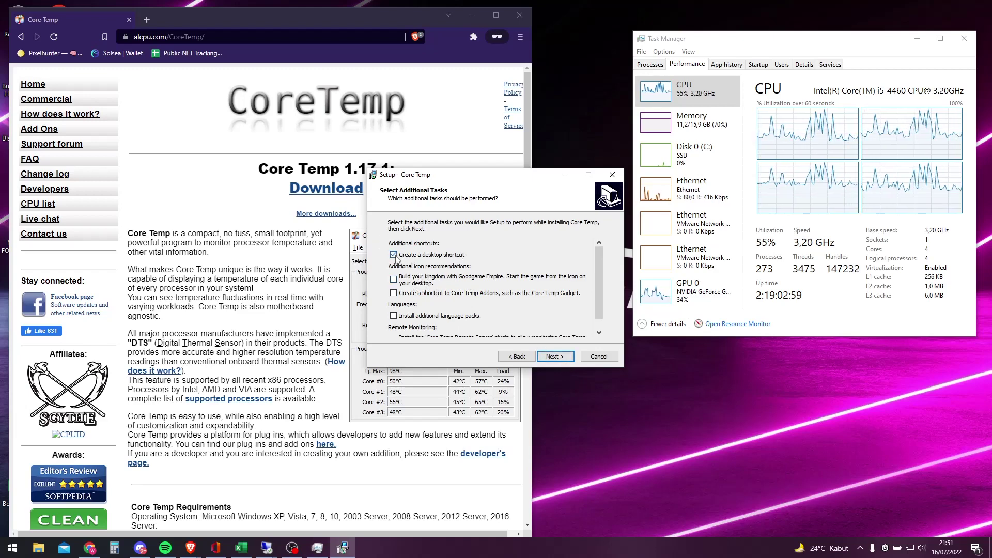
left_click(559, 359)
Install Core Temp and turn off View Readme.txt on the completion page
left_click(562, 362)
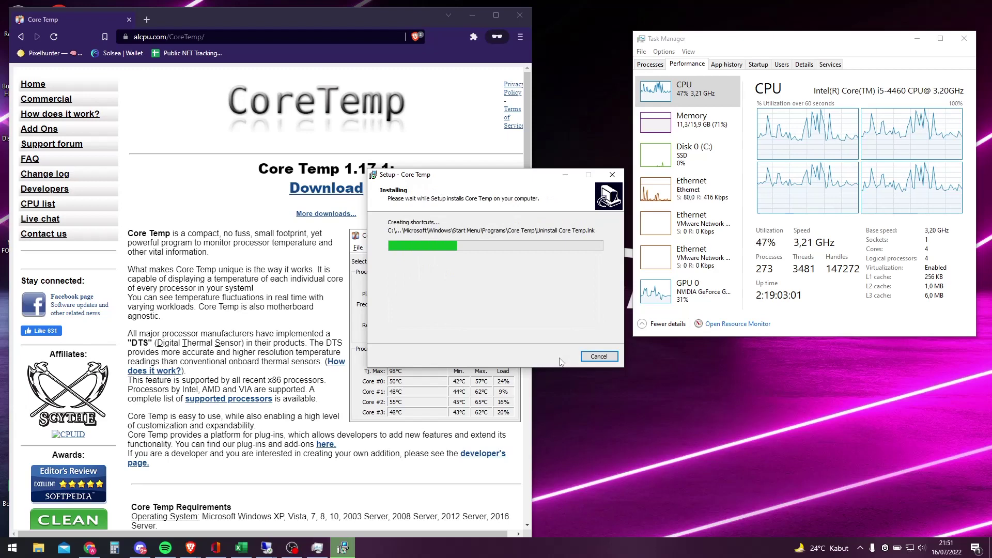
scroll(465, 266, "down", 3)
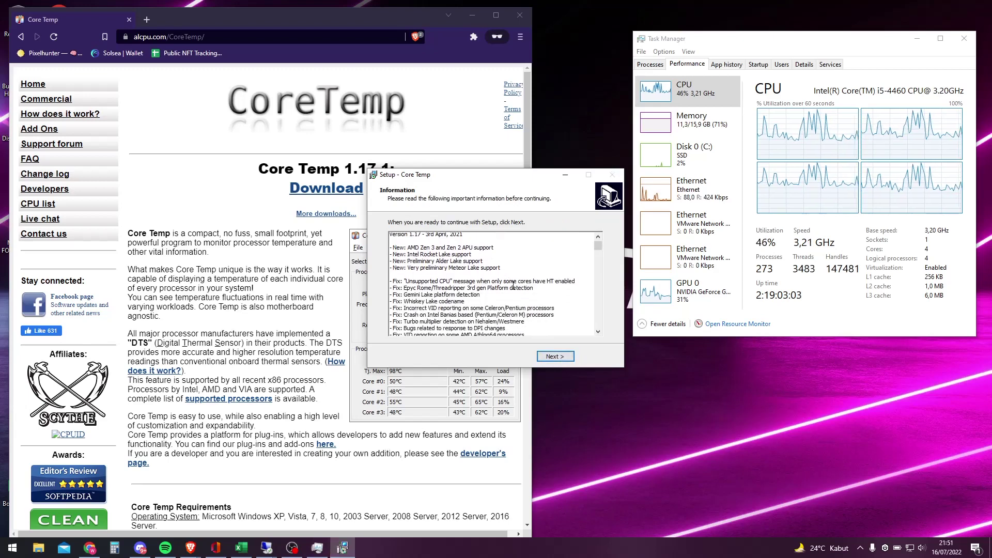
scroll(426, 270, "up", 3)
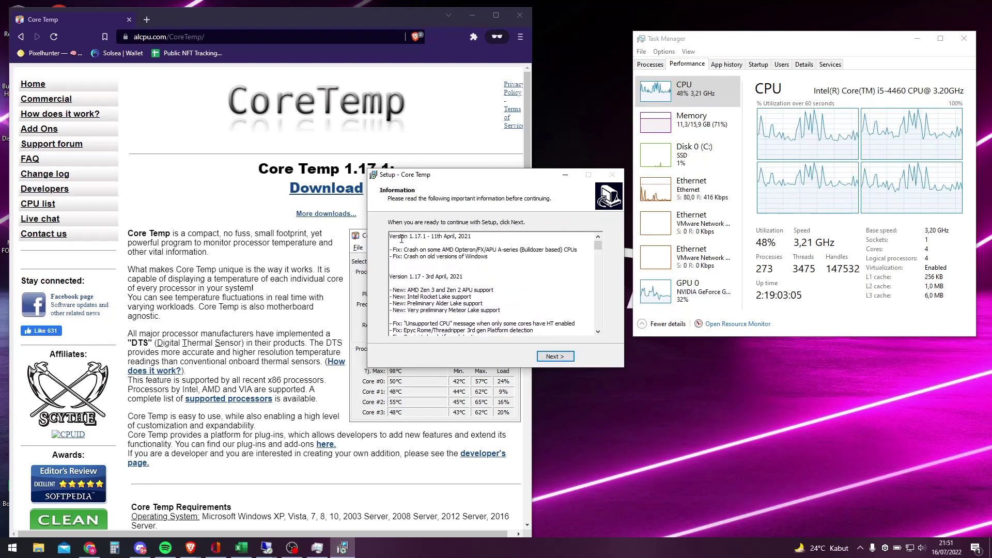
left_click(549, 354)
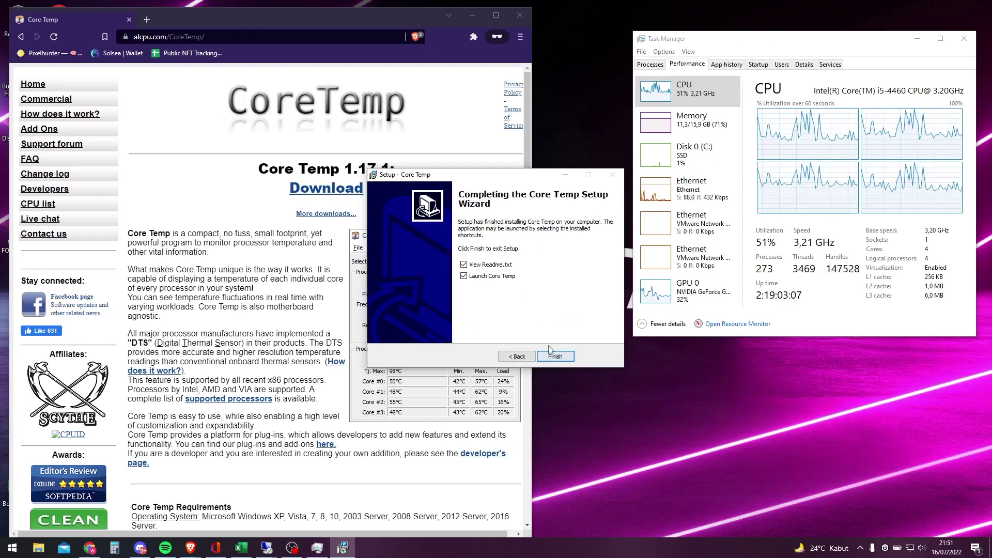
left_click(464, 264)
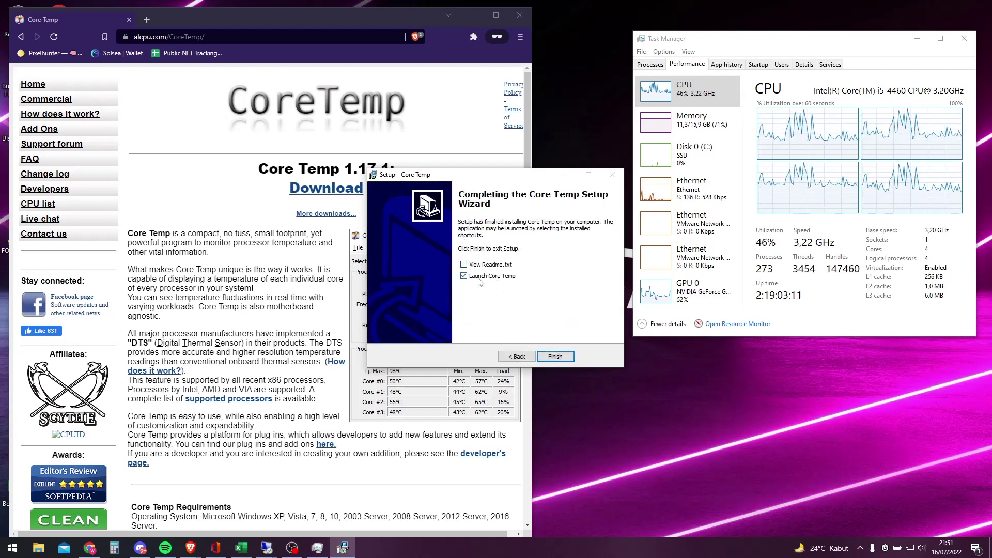
Launch Core Temp and dock its i5 4460 core-temperature window beside Task Manager's CPU graphs
left_click(555, 356)
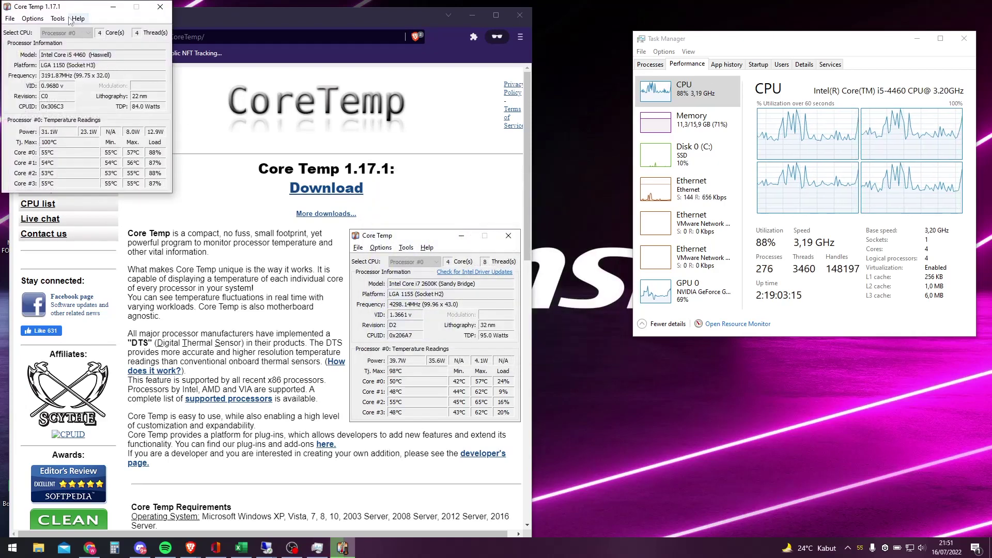
left_click_drag(68, 12, 510, 125)
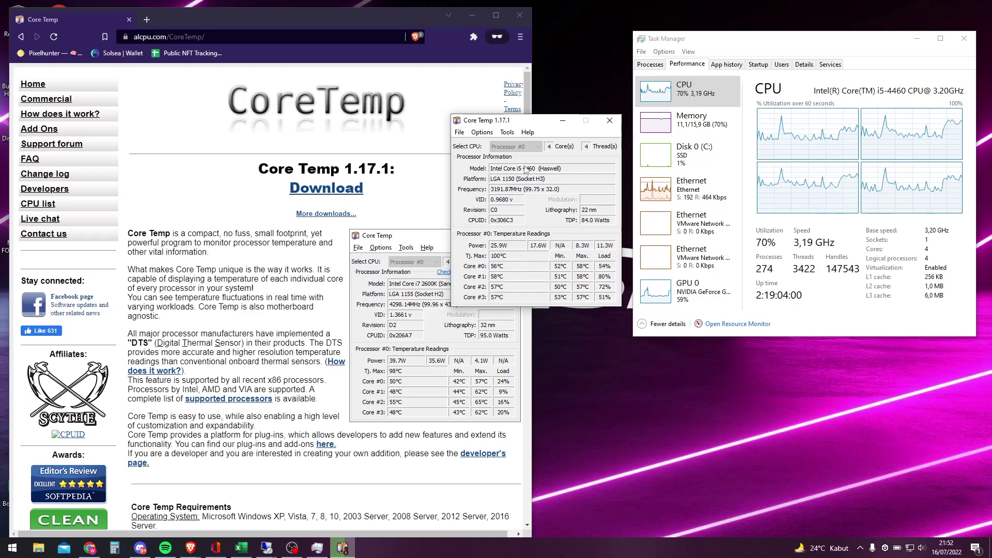
left_click_drag(523, 125, 532, 154)
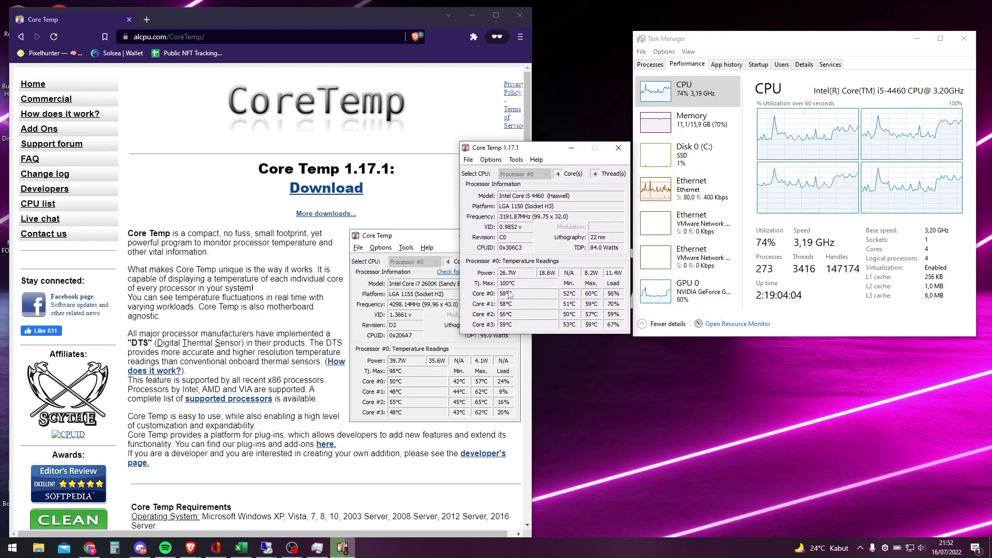